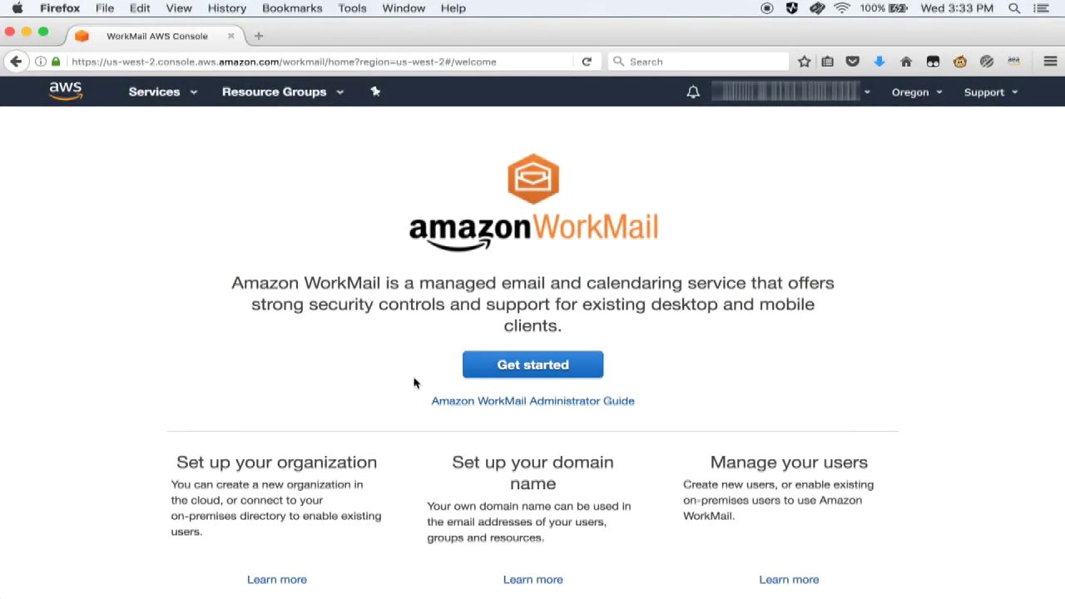
- Begin WorkMail setup and choose Quick setup for a new organization
left_click(501, 371)
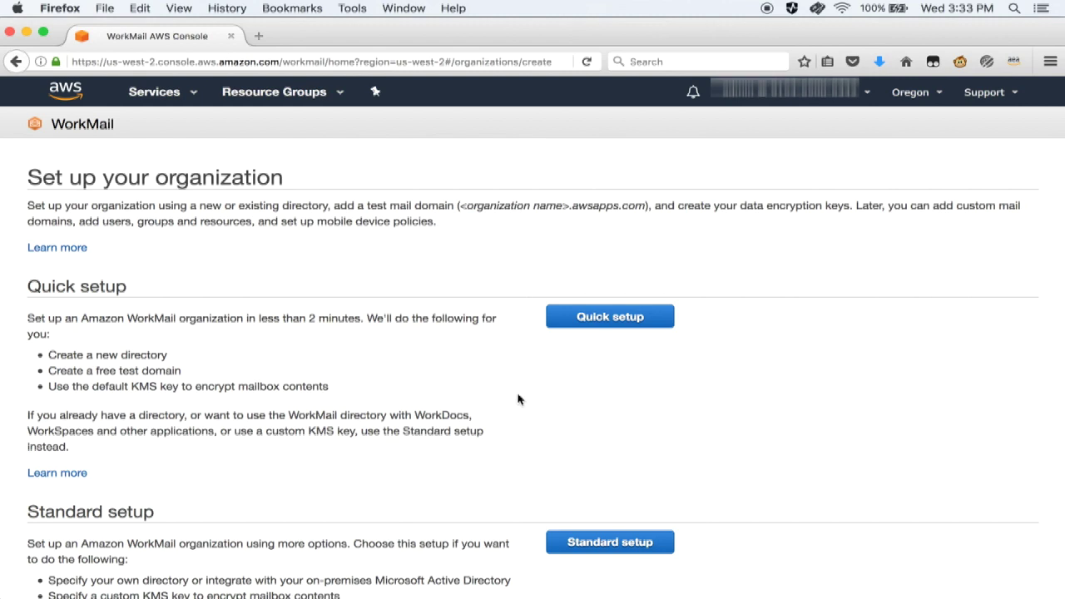
scroll(517, 399, "down", 3)
scroll(517, 400, "down", 2)
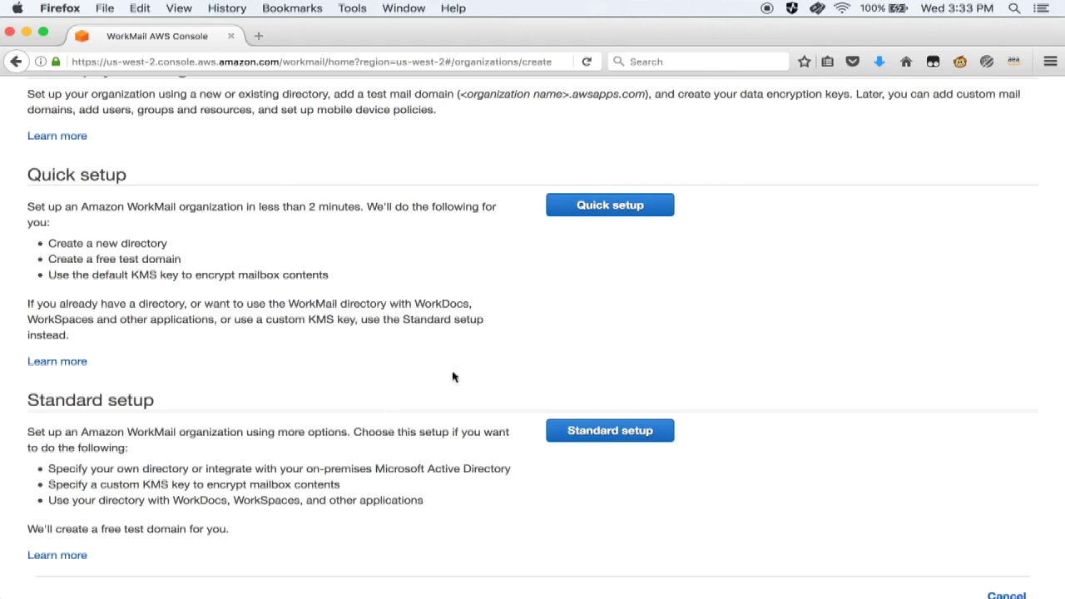
left_click(631, 208)
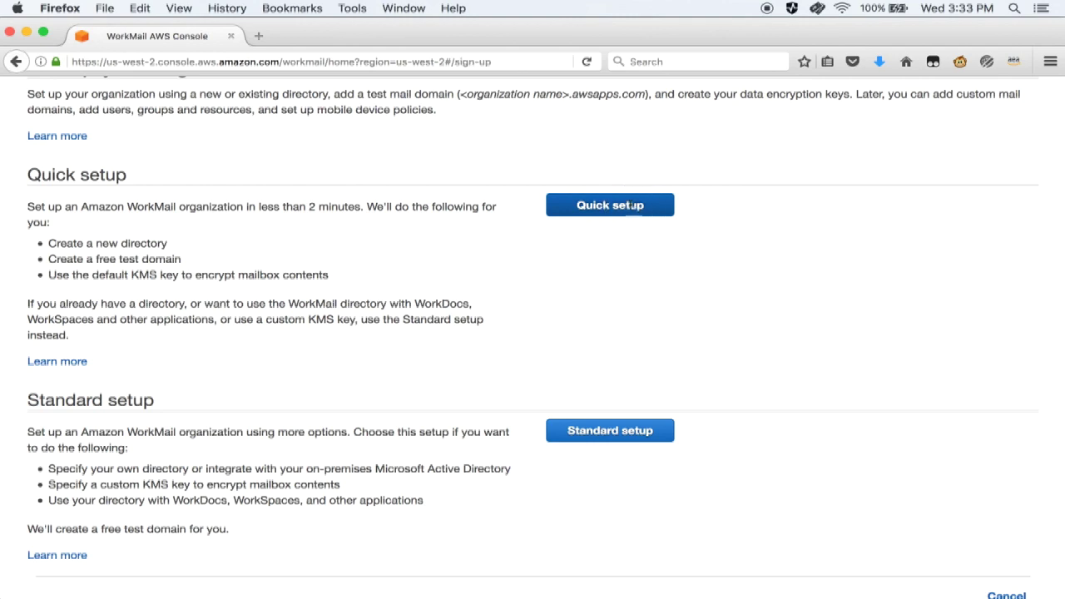
left_click(321, 257)
- Create a new WorkMail organization named quickstart-demo
type("quick")
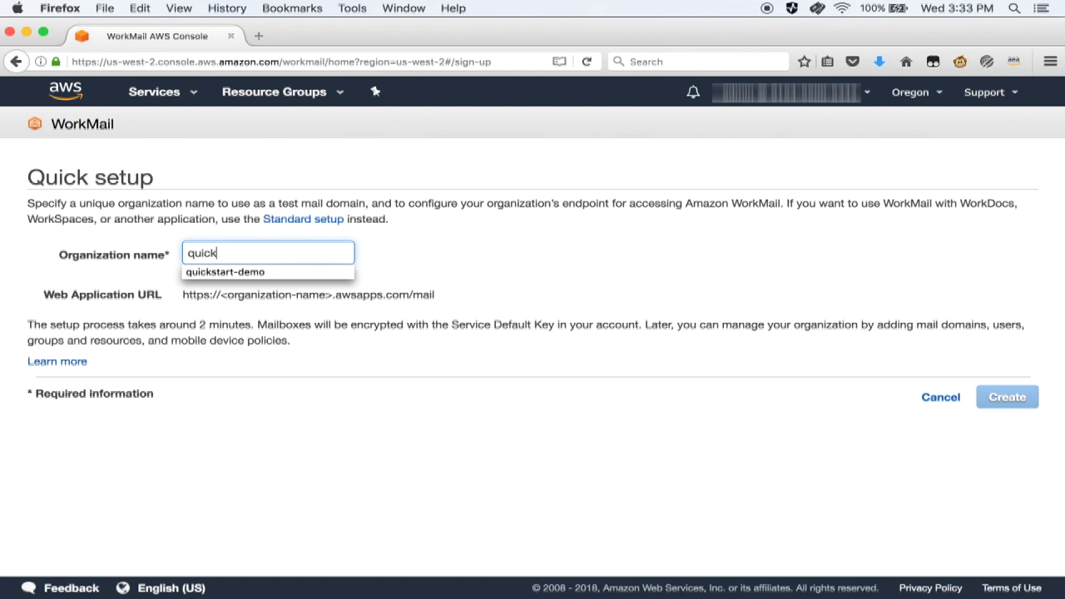
type("start")
key("Down")
key("Return")
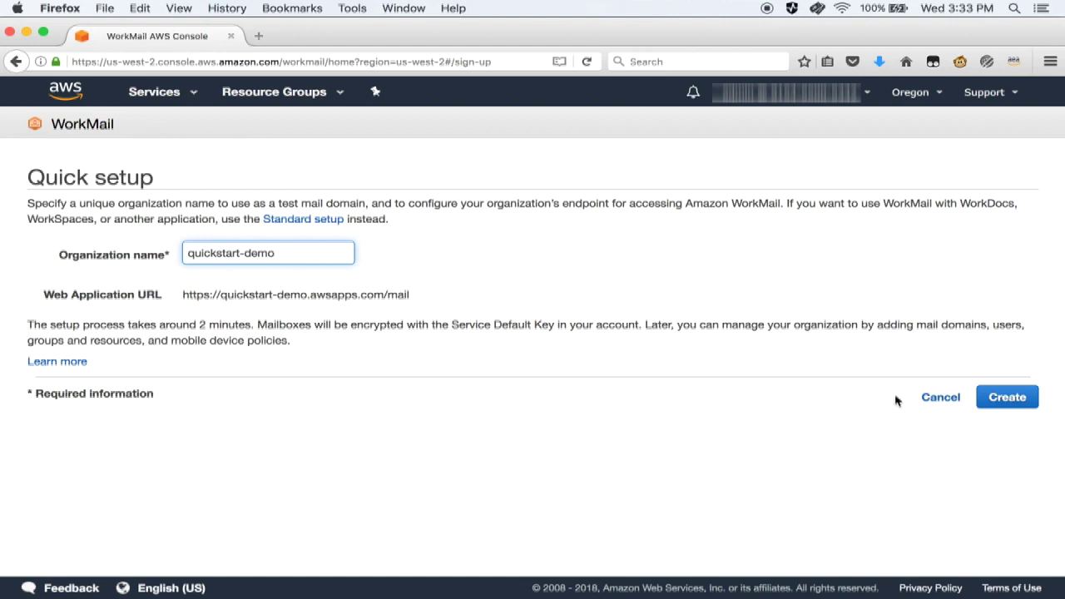
left_click(1007, 400)
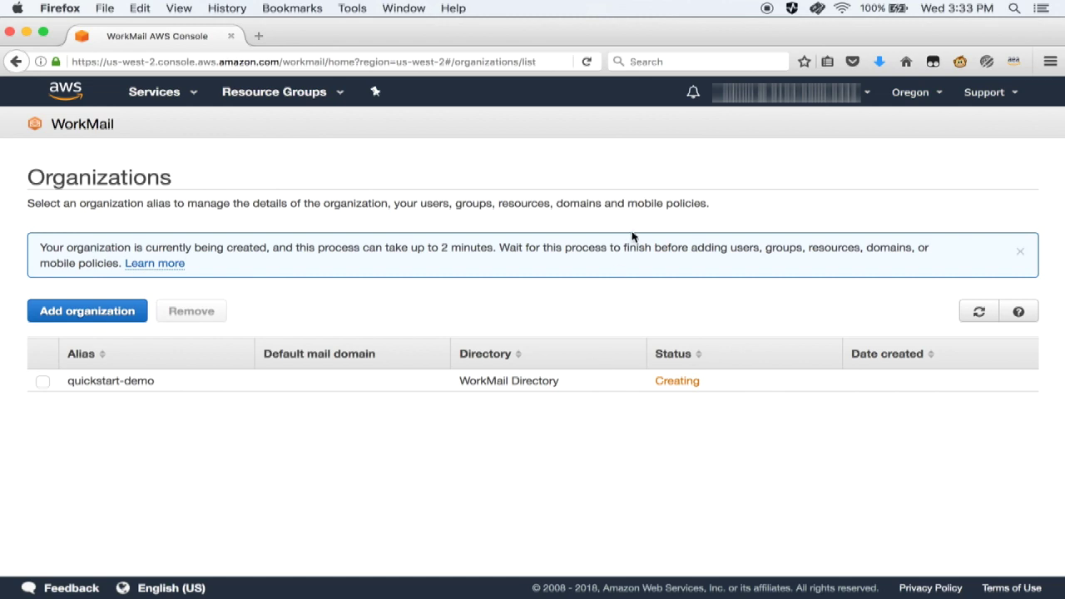
- Open the active quickstart-demo organization to manage its users
left_click(767, 10)
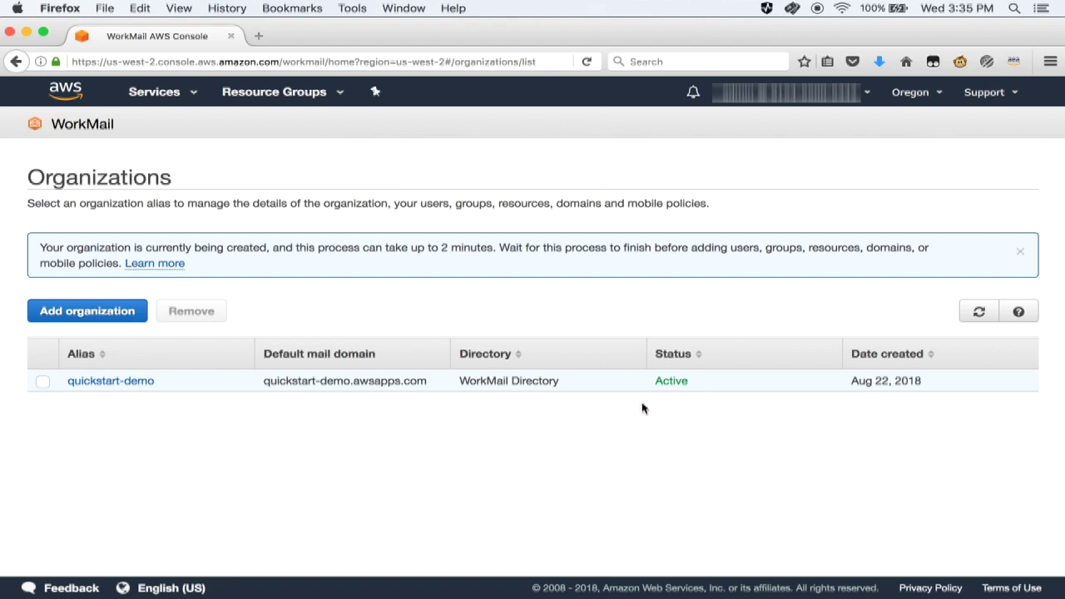
left_click(147, 383)
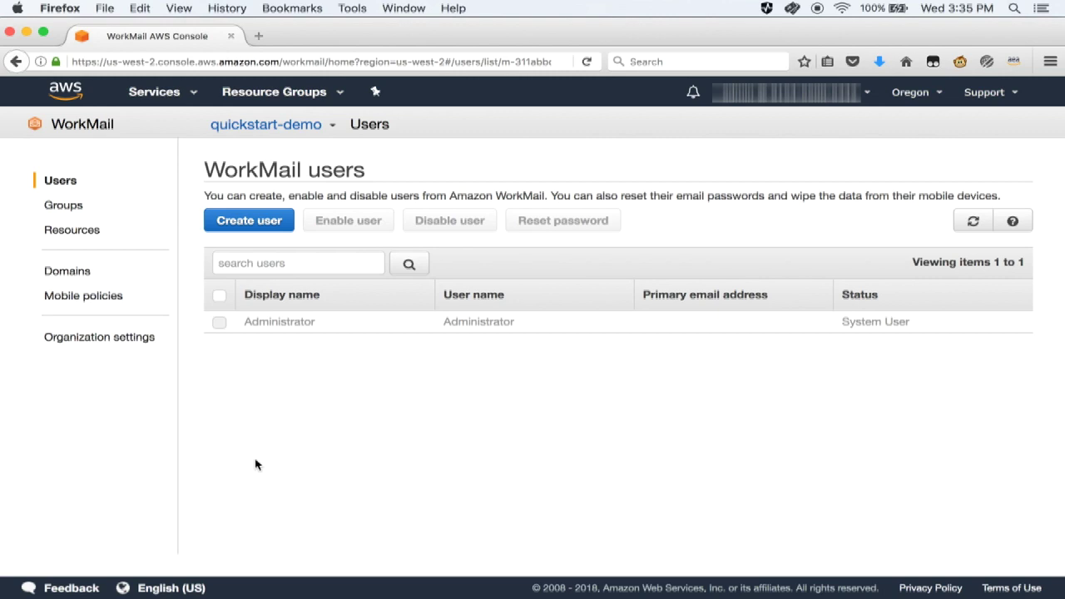
left_click(268, 224)
- Enter test-user as both the new user's user name and display name
left_click(364, 192)
type("test-user")
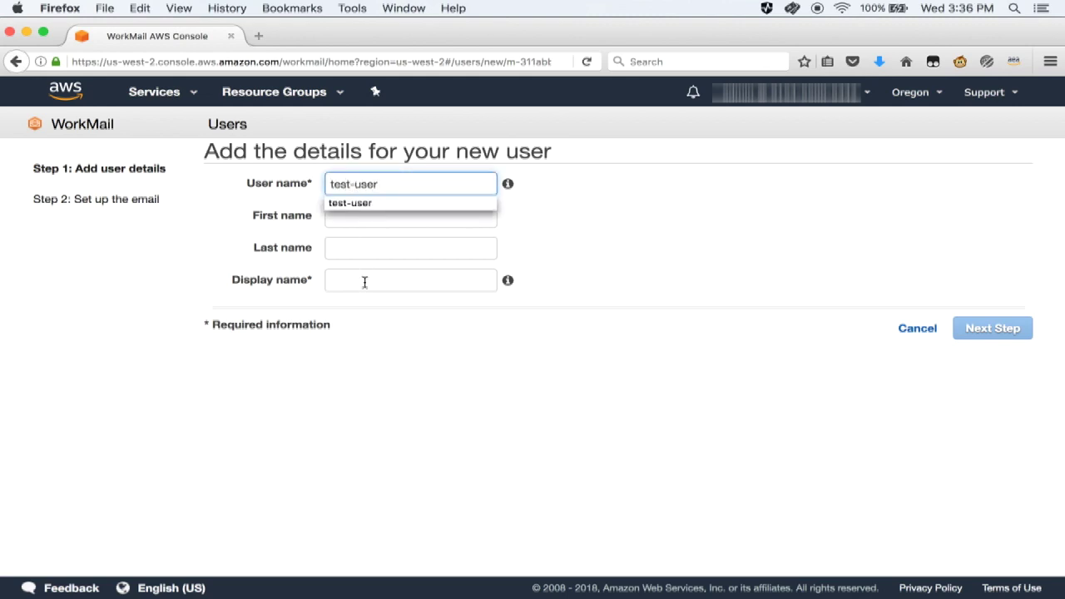
left_click(364, 280)
type("test")
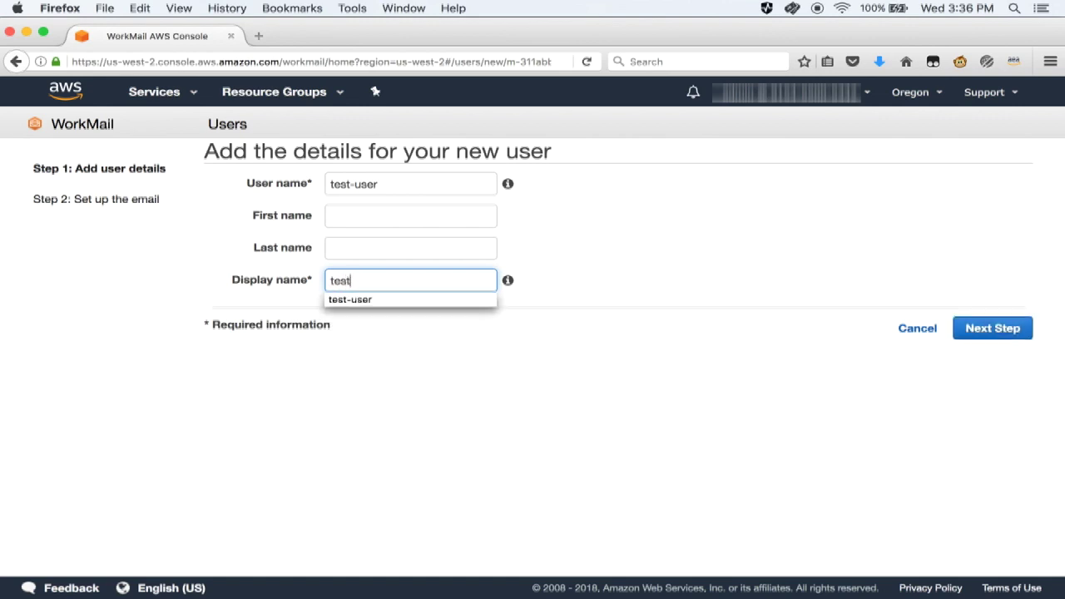
key("Down")
key("Return")
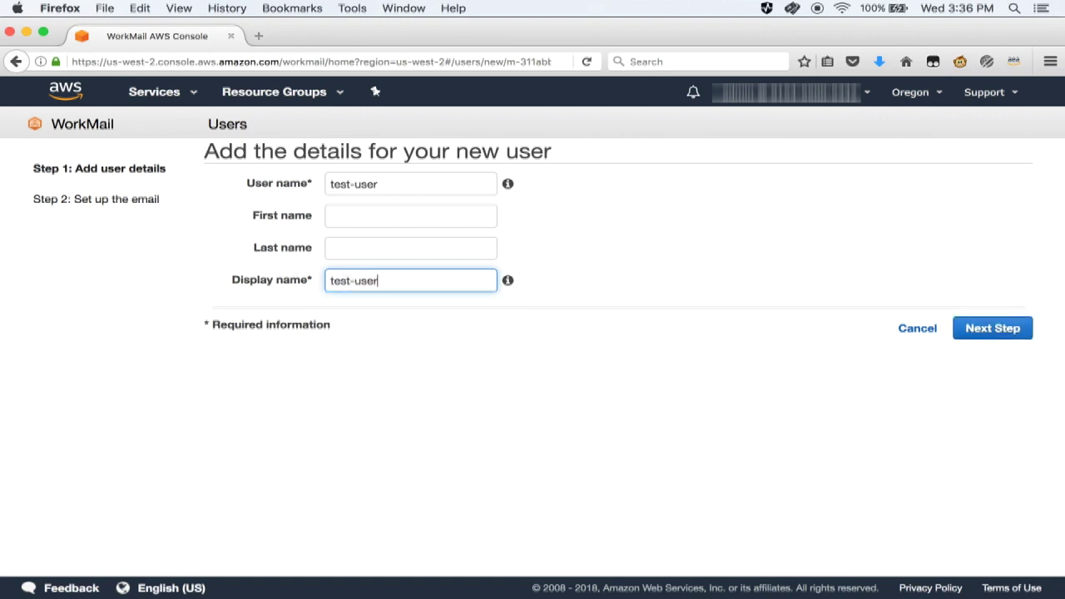
left_click(998, 330)
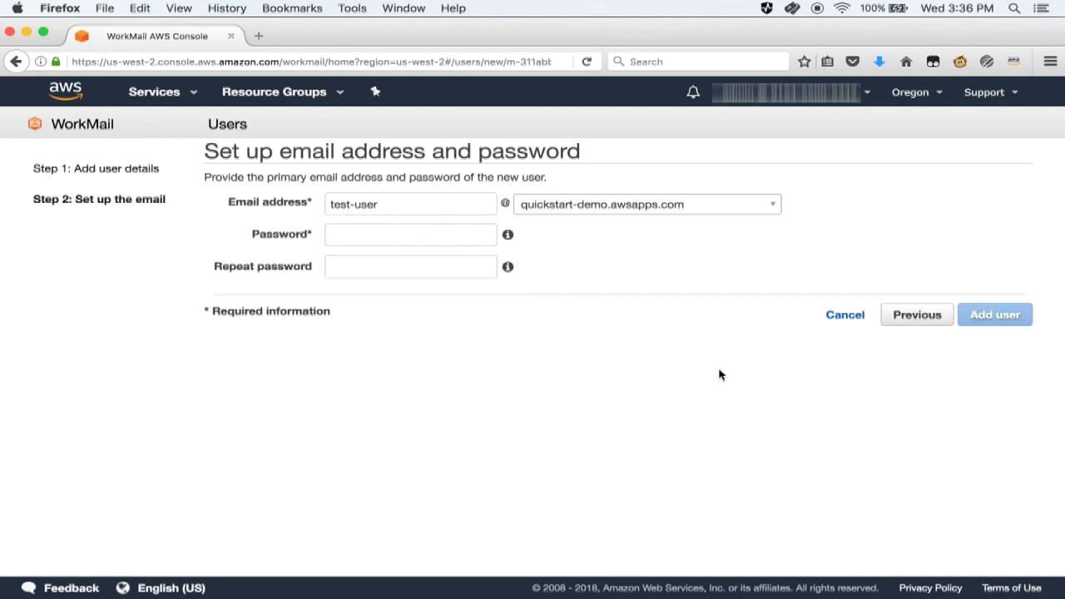
- Set the test-user password and add the user to the organization
left_click(447, 238)
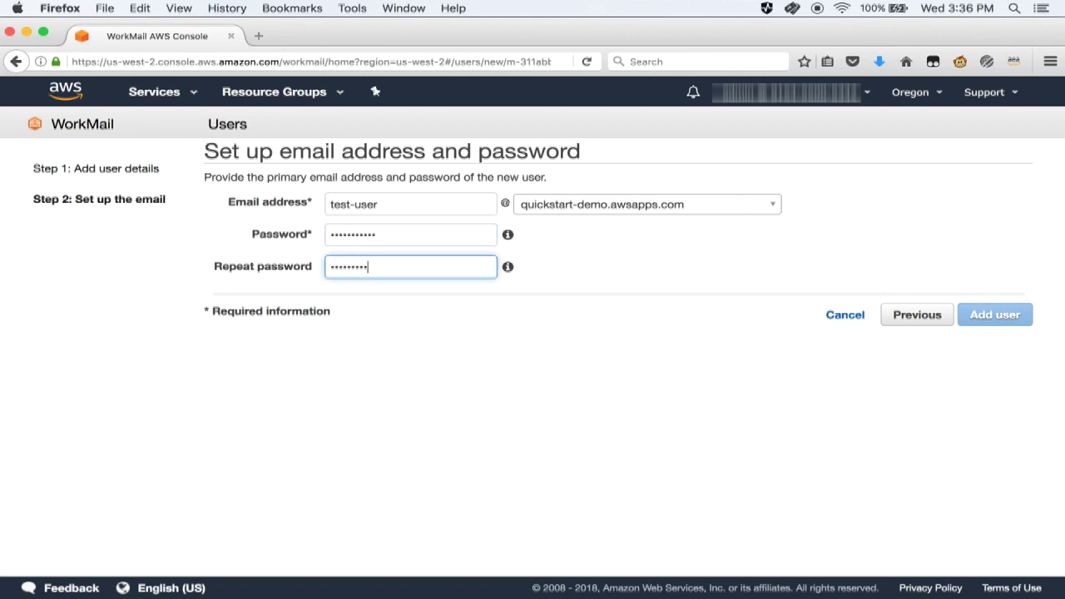
type("••")
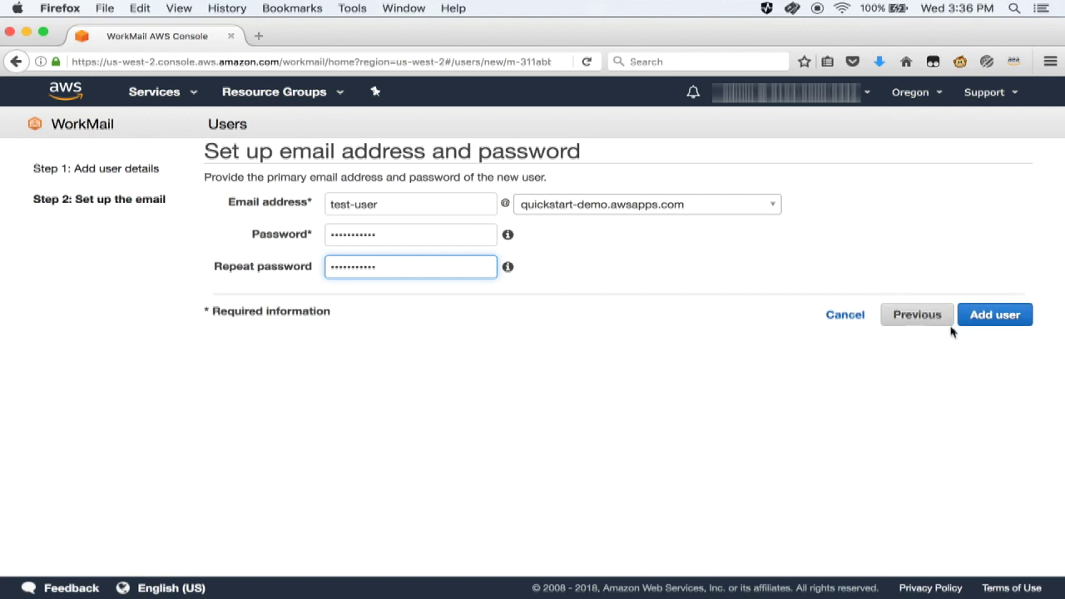
left_click(998, 324)
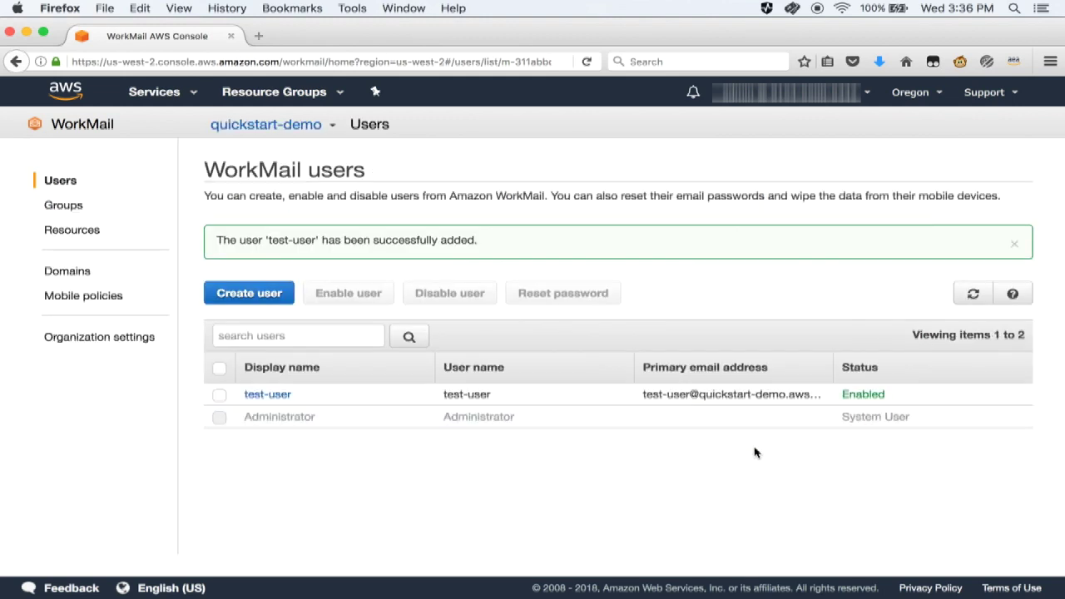
left_click(73, 206)
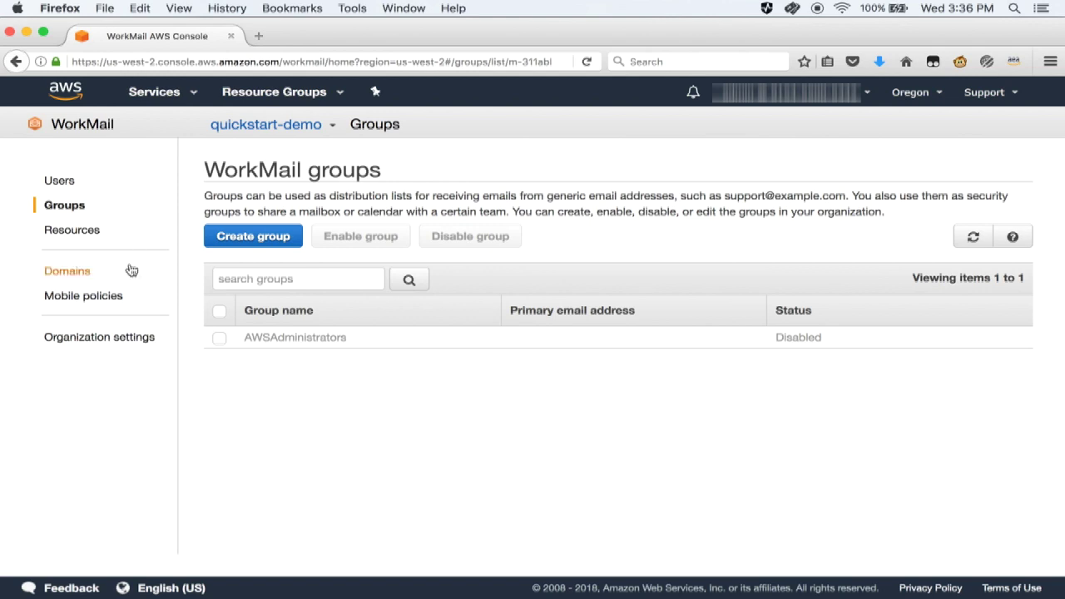
- Review the organization's resources, domains, mobile policies and settings, including its webmail address
left_click(84, 233)
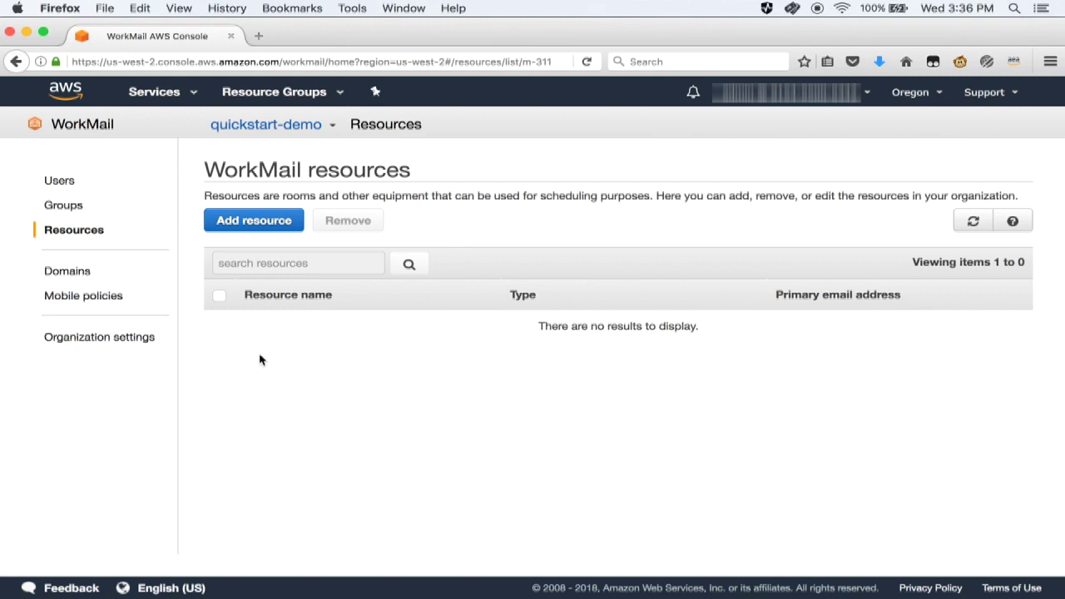
left_click(83, 277)
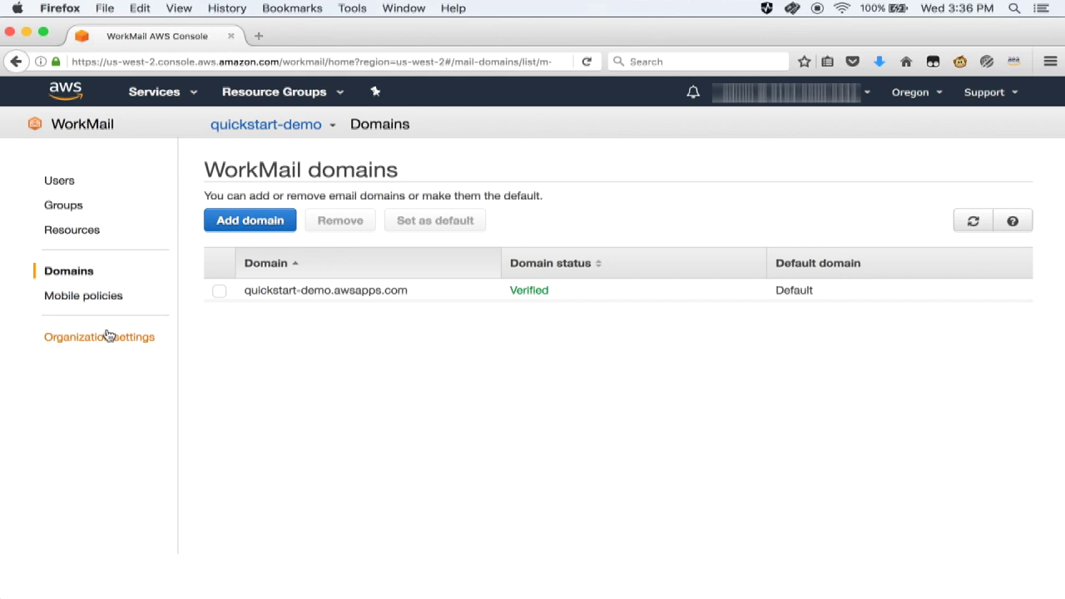
left_click(109, 298)
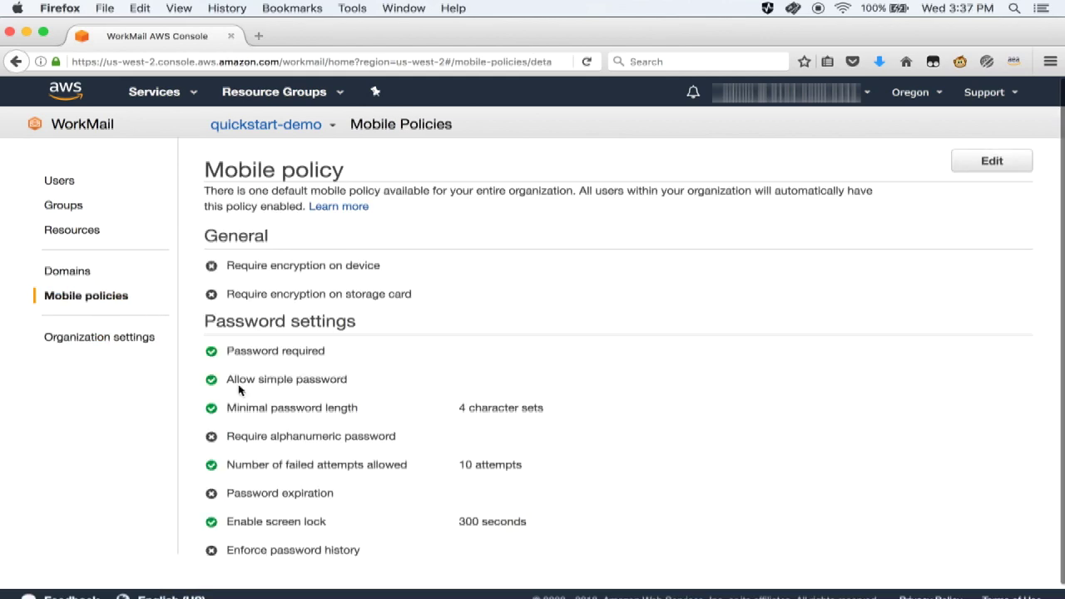
scroll(464, 369, "down", 1)
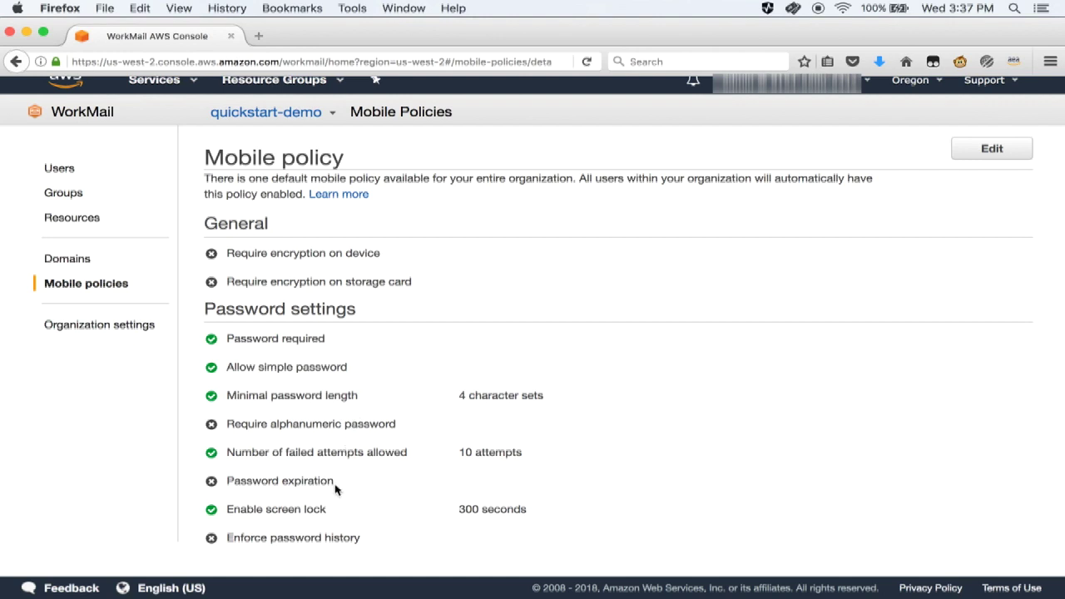
left_click(119, 326)
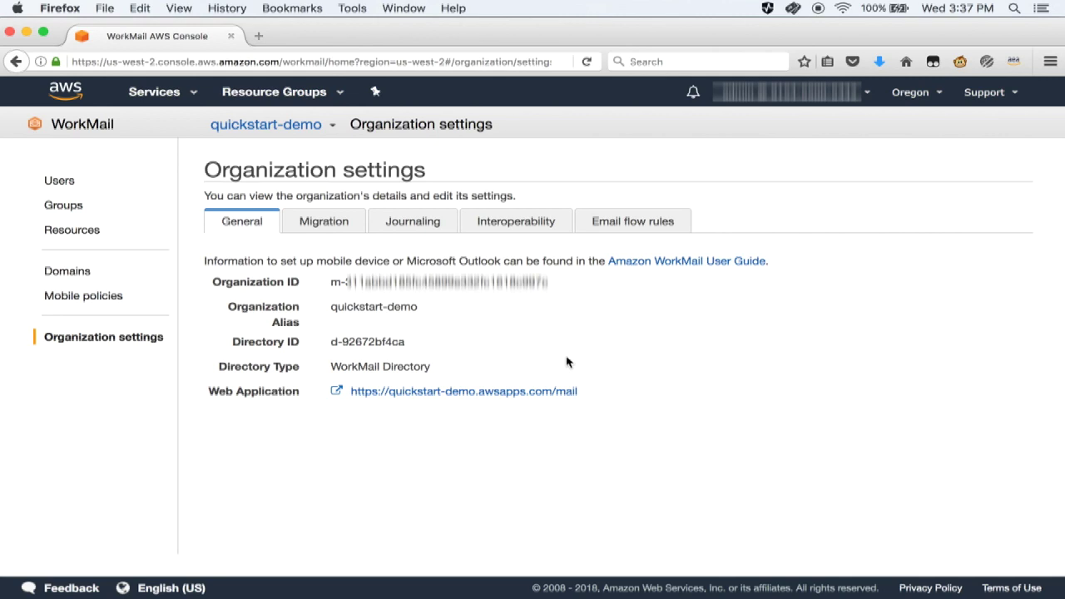
left_click(527, 397)
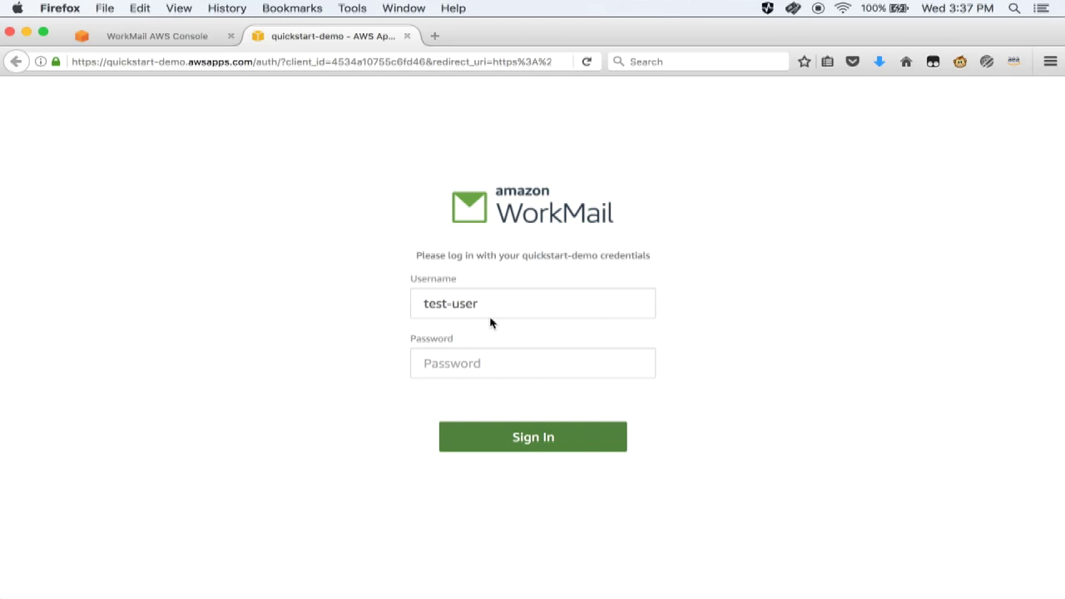
- Sign in as test-user and answer Not Now to Firefox's notification prompt
left_click(498, 360)
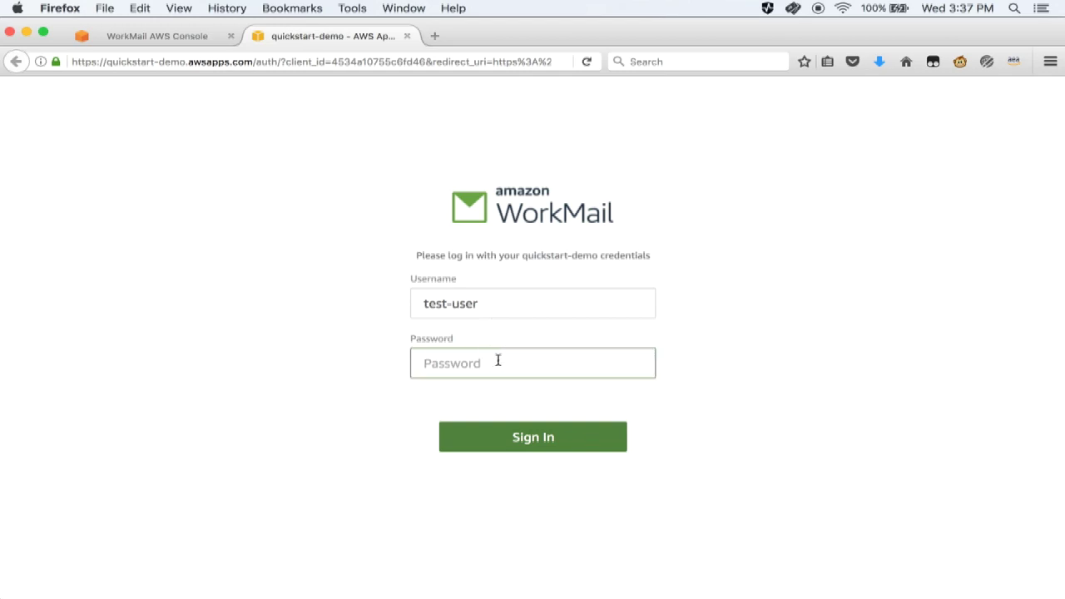
type("•••••••••••")
left_click(538, 443)
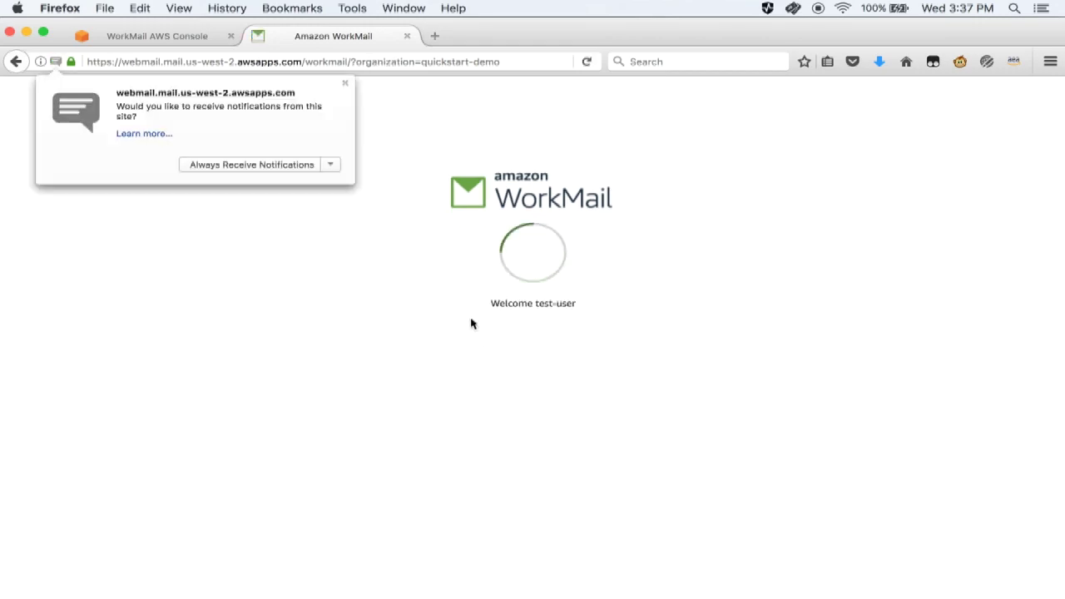
left_click(332, 164)
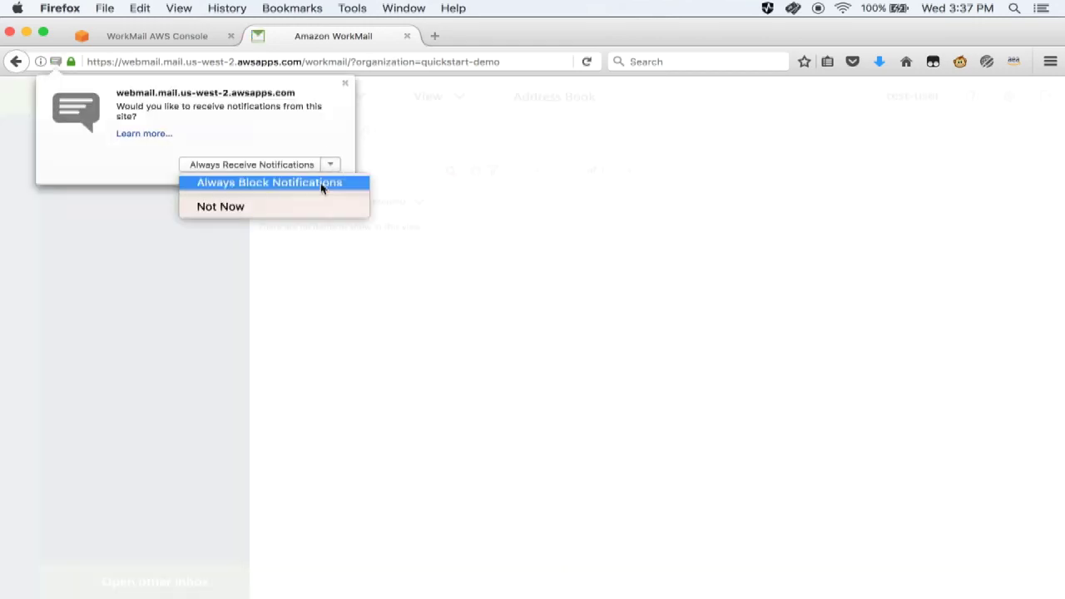
left_click(309, 204)
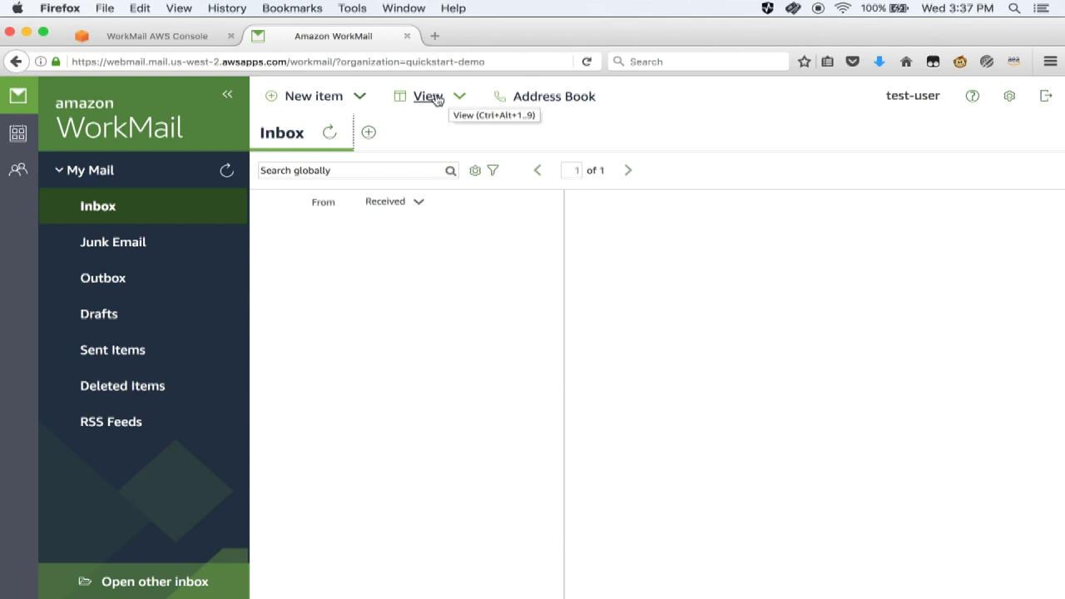
- Check the address book, then start a new email addressed to test-user
left_click(559, 96)
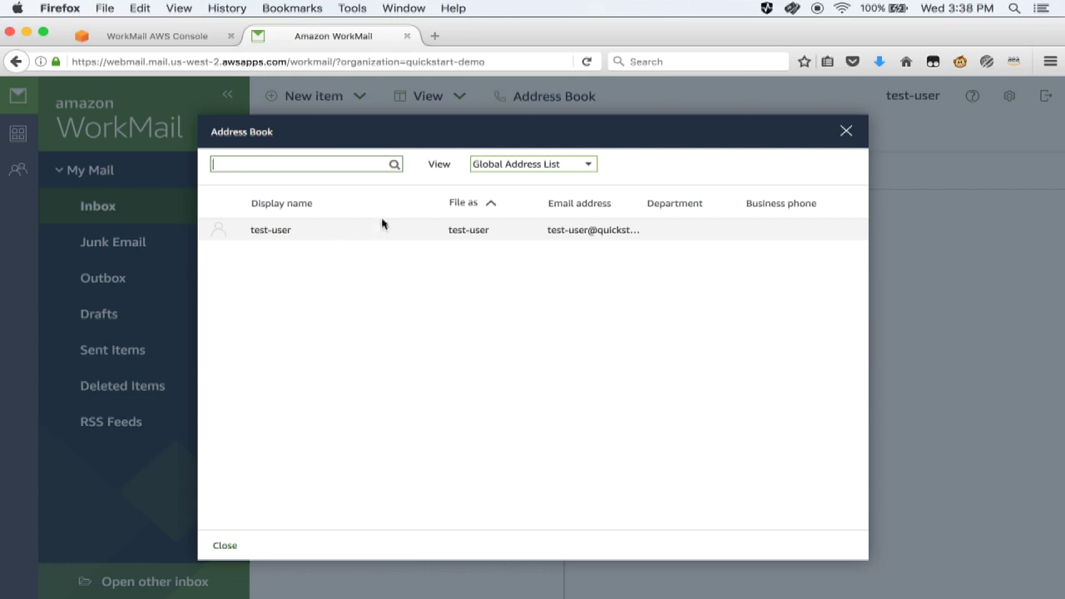
left_click(846, 131)
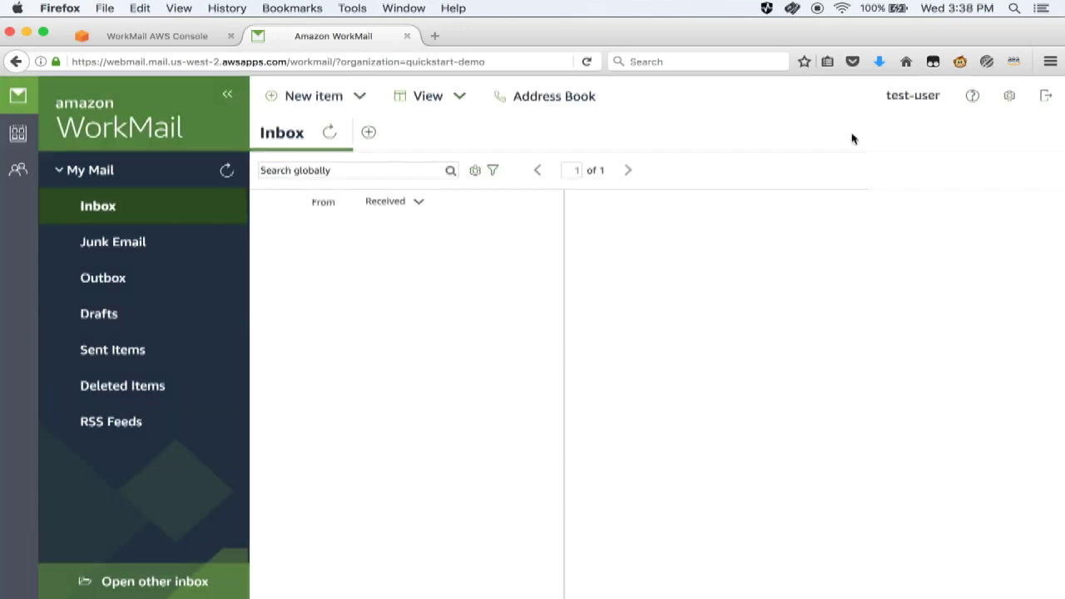
left_click(331, 97)
left_click(354, 128)
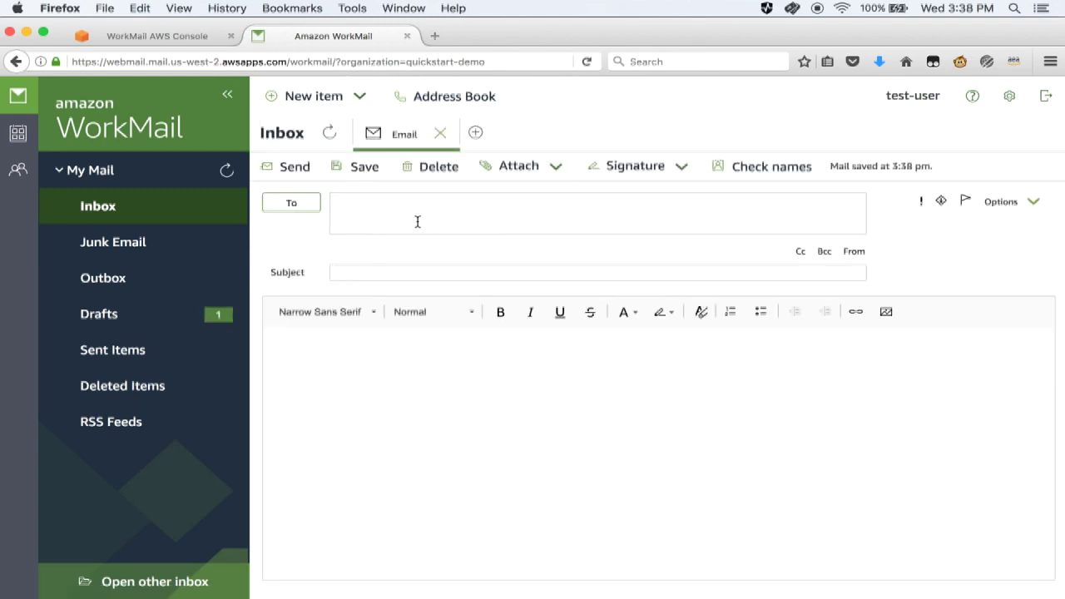
type("test-user")
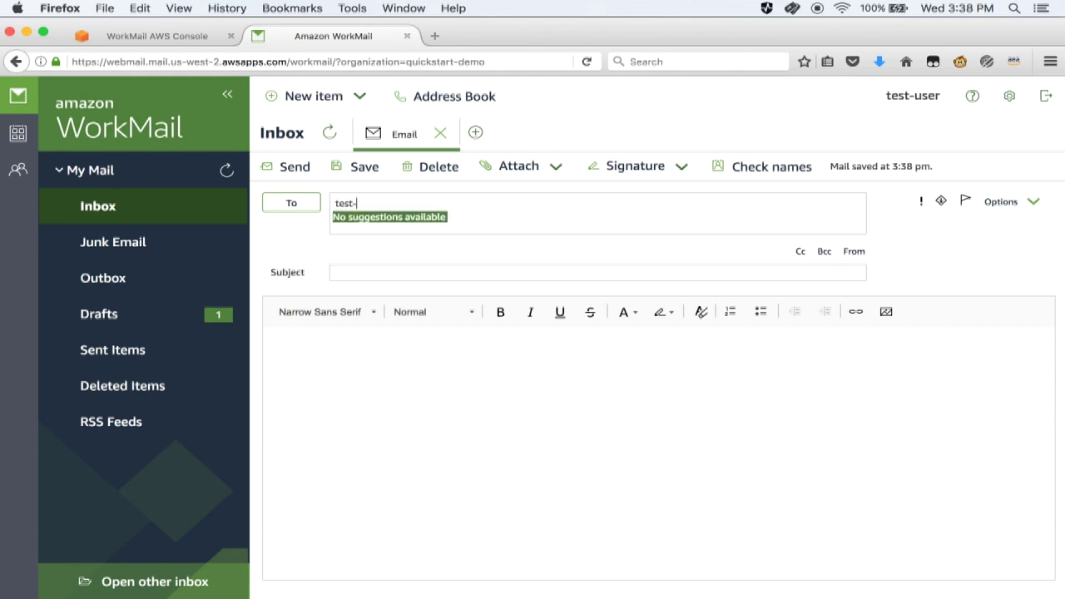
left_click(771, 170)
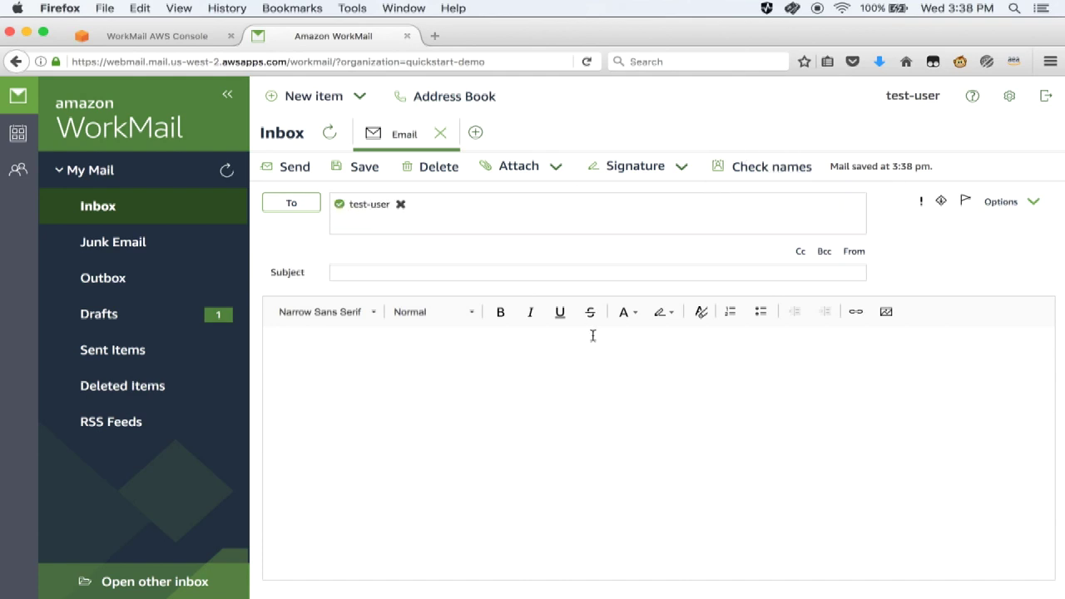
- Send it with subject 'My first email using Workmail!' and body 'I love Workmail!'
type("My first email using Workmail!")
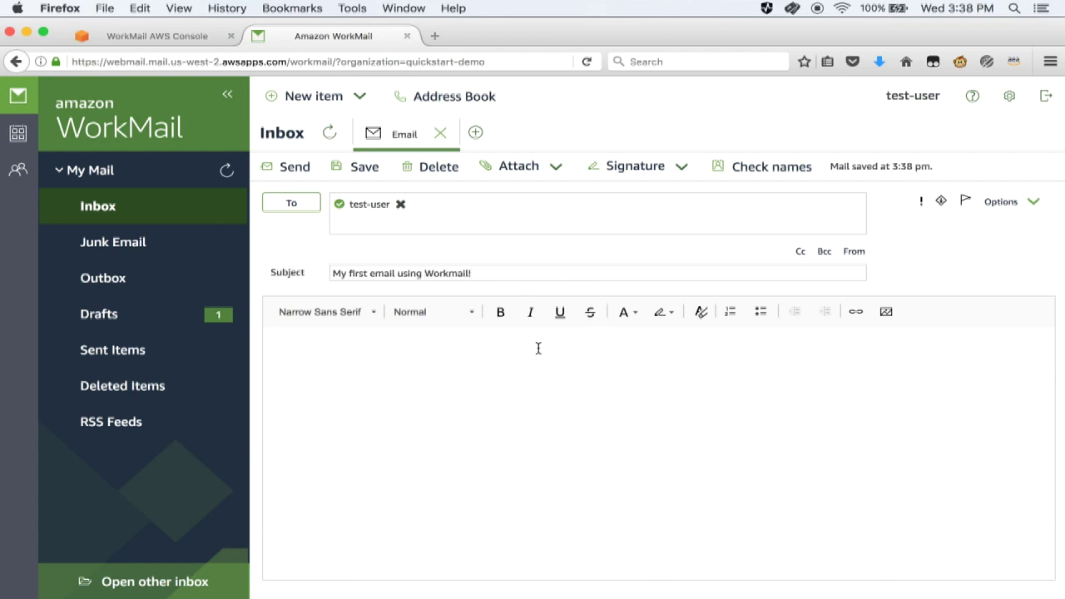
left_click(538, 347)
type("I lover ")
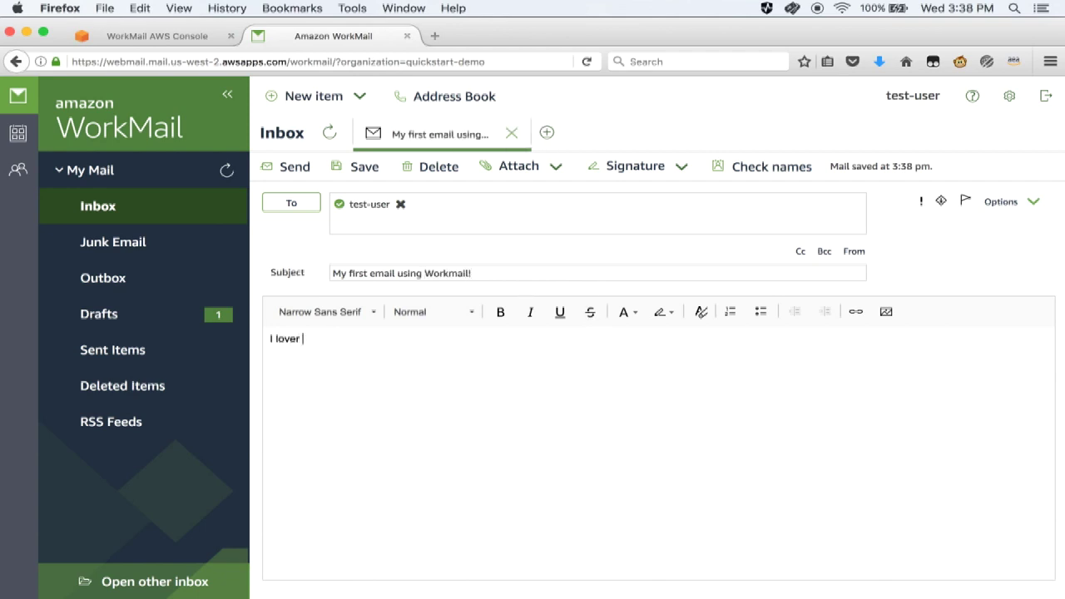
key("BackSpace")
key("BackSpace")
type(" Workmail!")
left_click(305, 169)
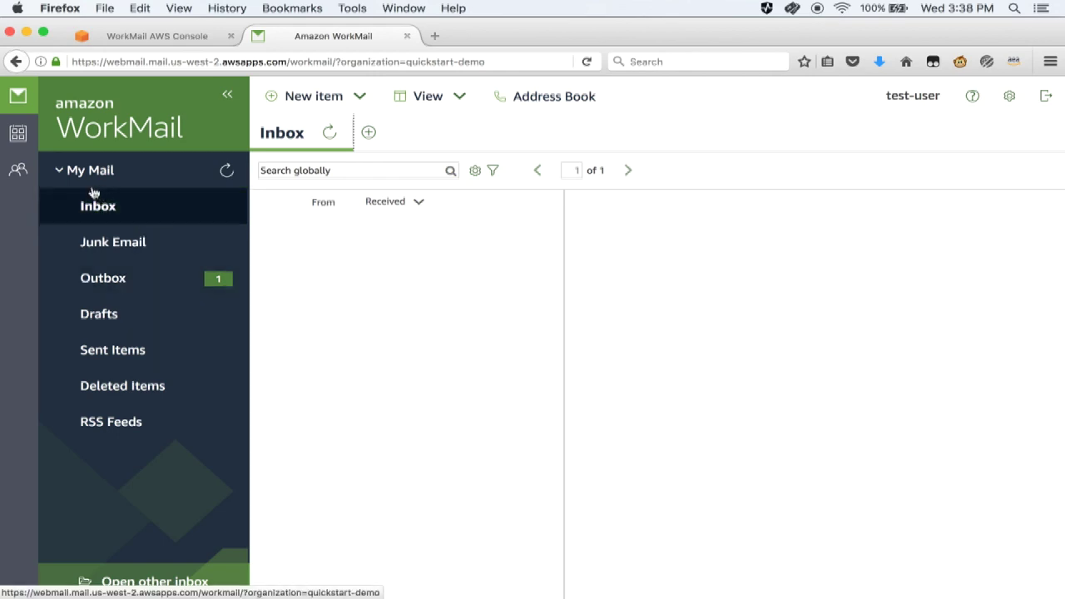
left_click(17, 139)
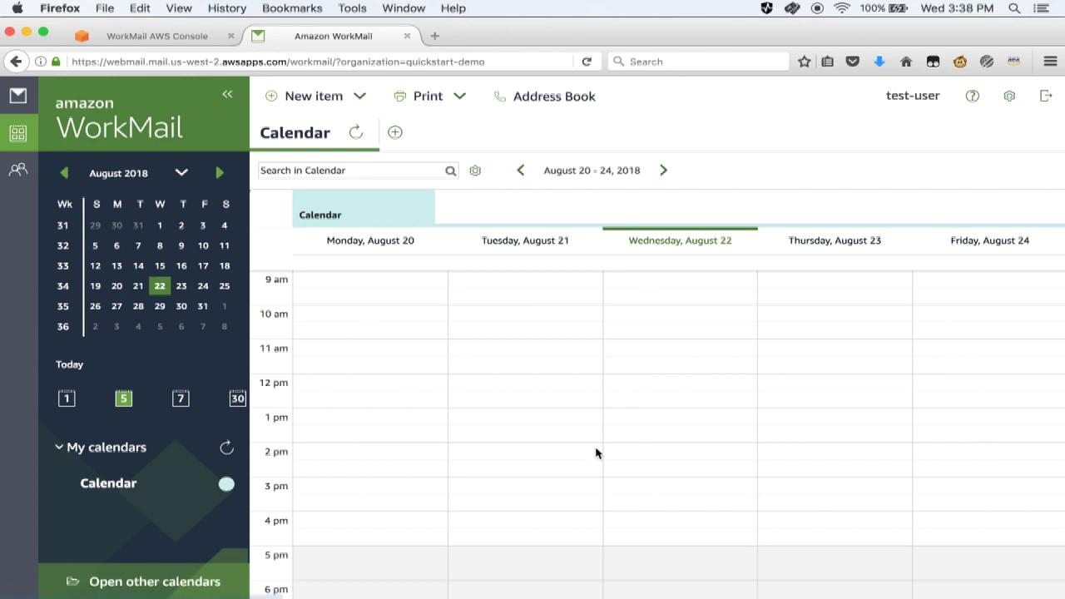
- Add a 'QUickStart Demo' appointment on Wednesday, August 22, 4:00–4:30 pm
double_click(638, 521)
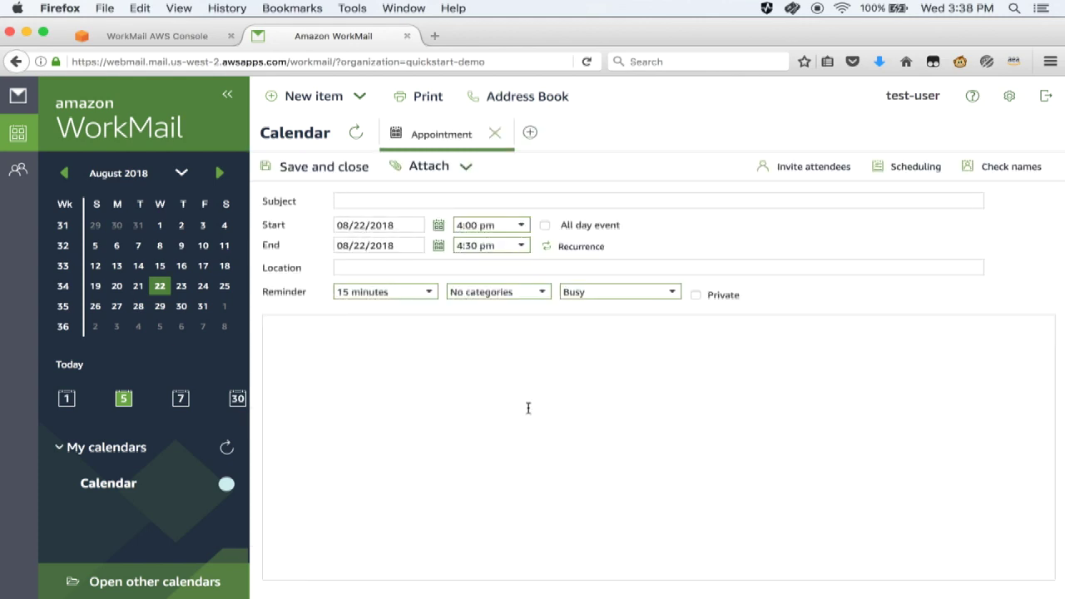
type("QUickStart Demo")
left_click(335, 168)
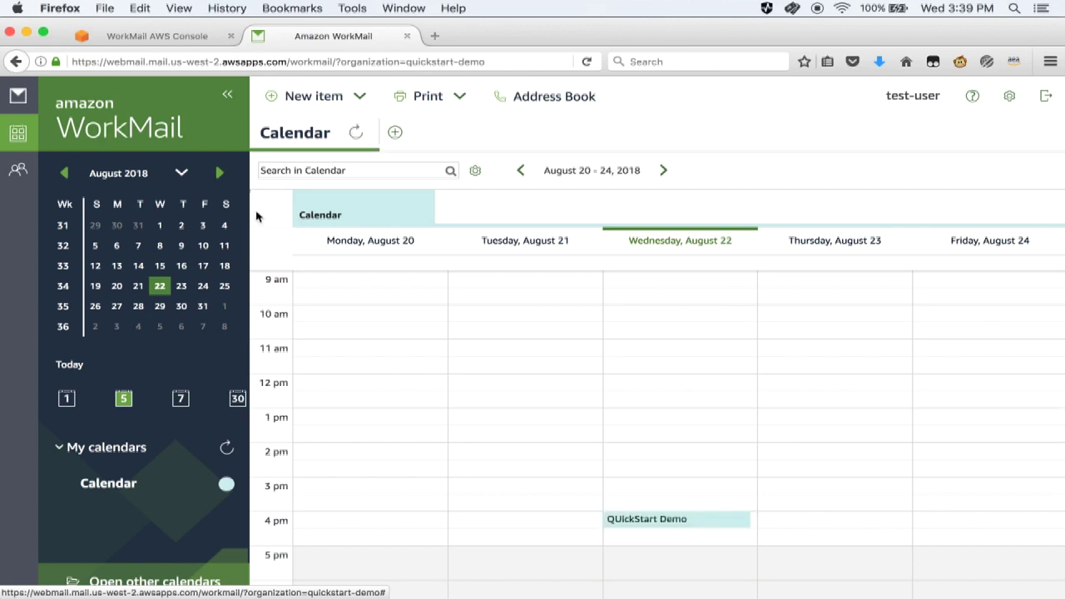
left_click(18, 99)
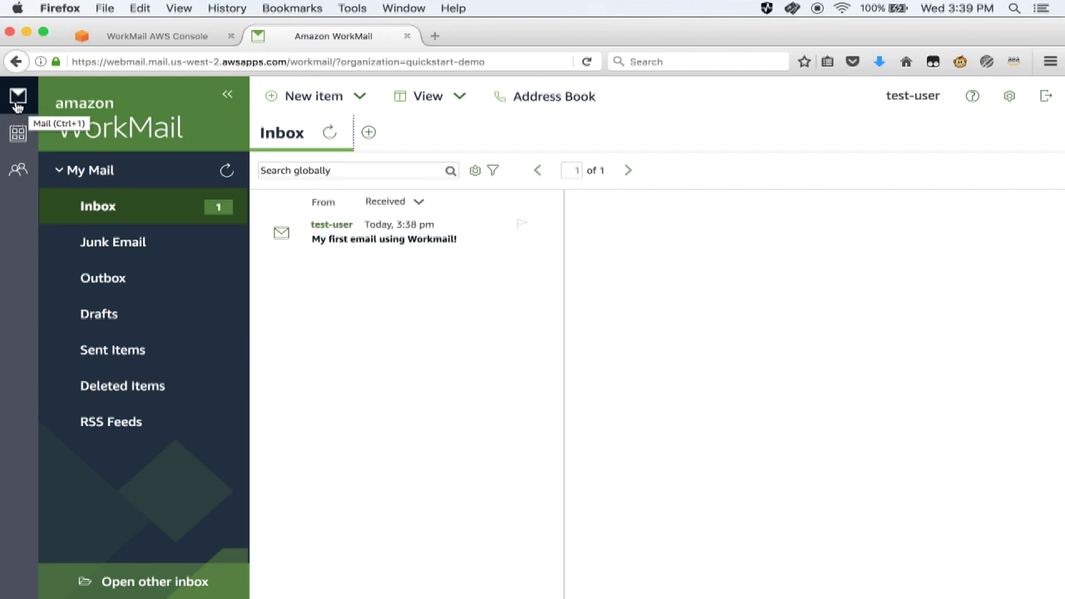
- Read the received test email in the Inbox and sign out of WorkMail
left_click(355, 236)
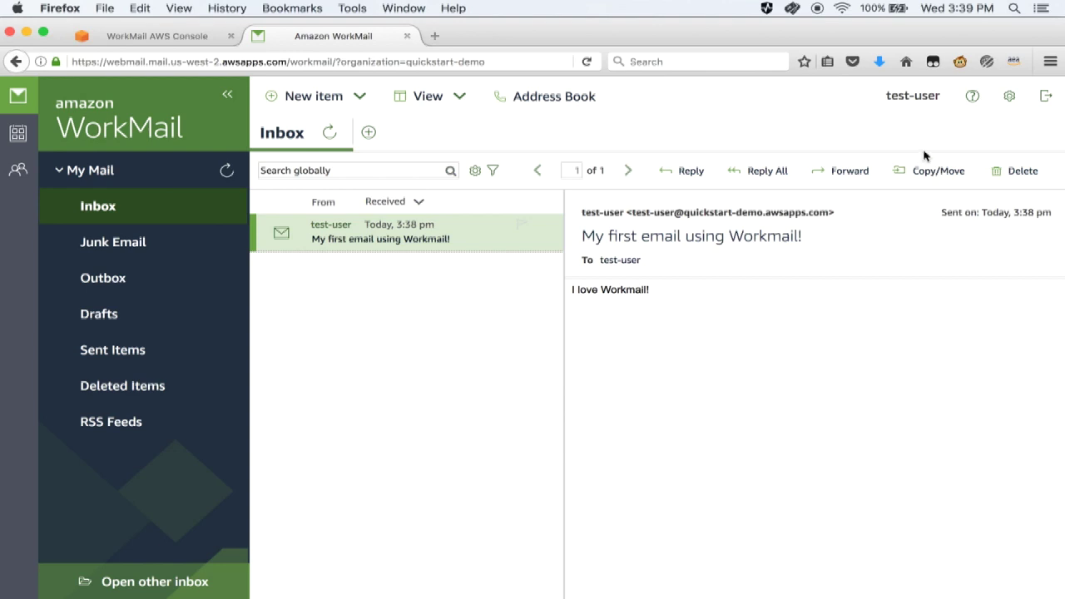
left_click(1045, 97)
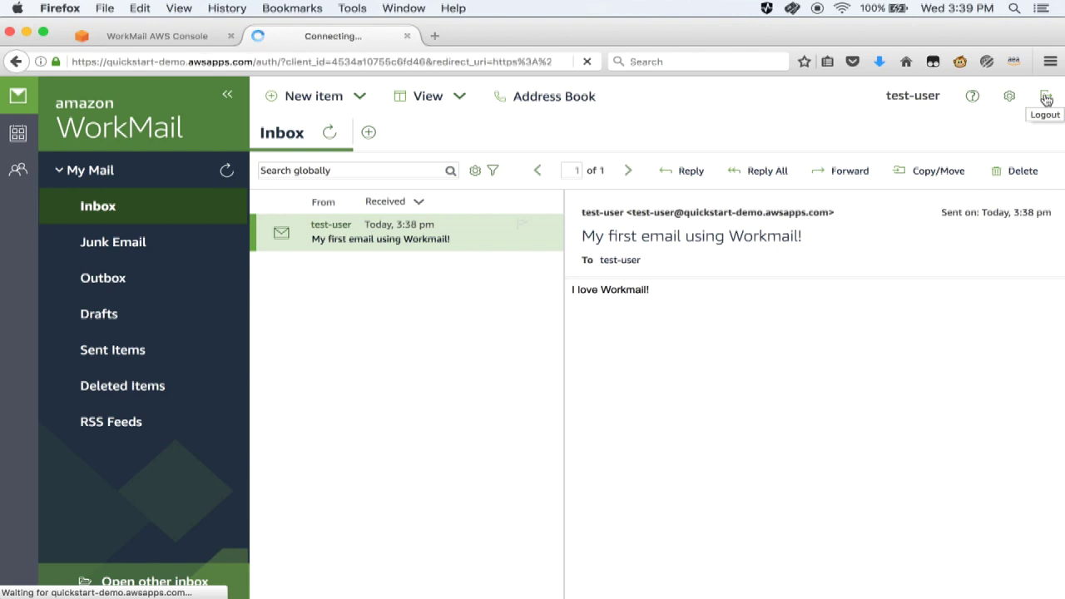